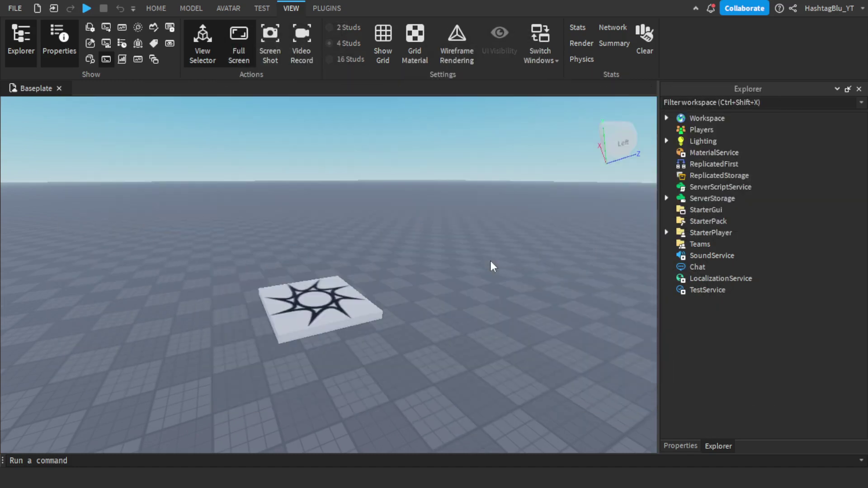
right_click_drag(451, 297, 450, 297)
key("w")
key("s")
key("w")
key("s")
key("w")
key("s")
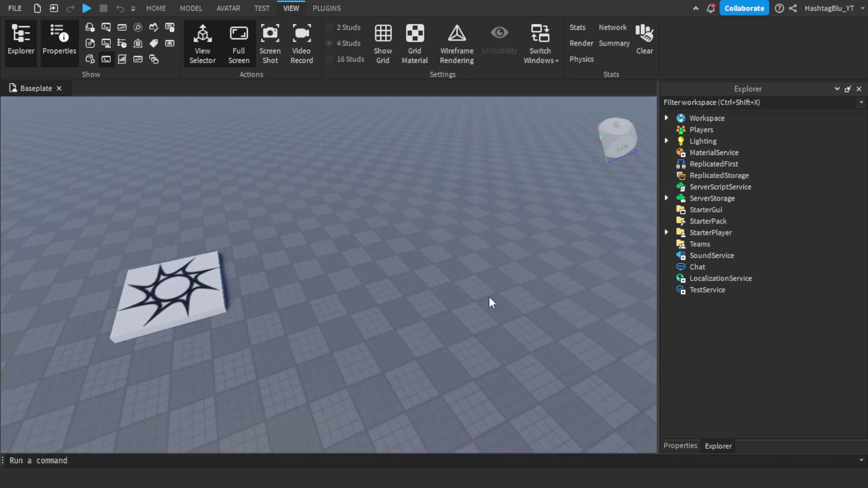
key("w")
key("a")
key("d")
key("s")
key("a")
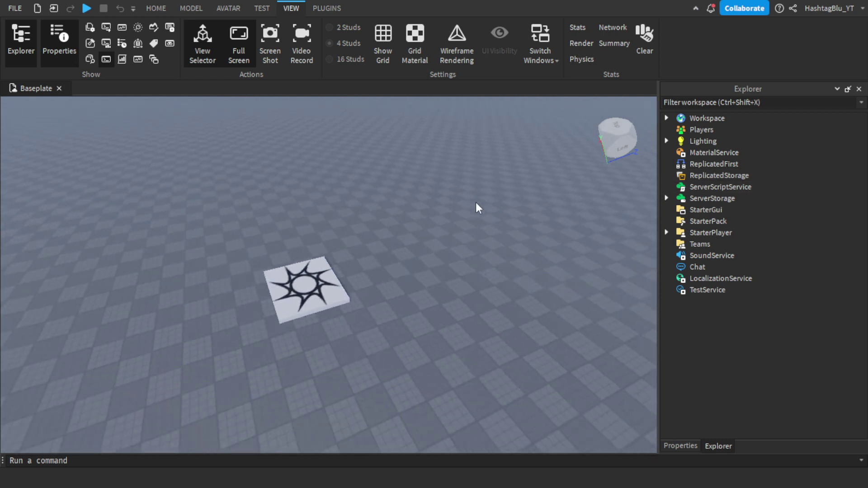
Duplicate the spawn location on the baseplate
key("w")
right_click_drag(476, 202, 473, 207)
key("s")
key("w")
left_click(251, 242)
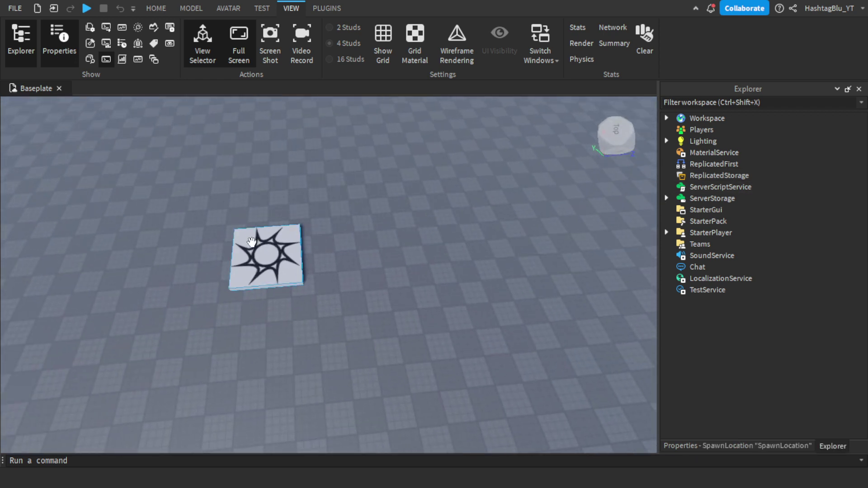
right_click(265, 248)
left_click(303, 92)
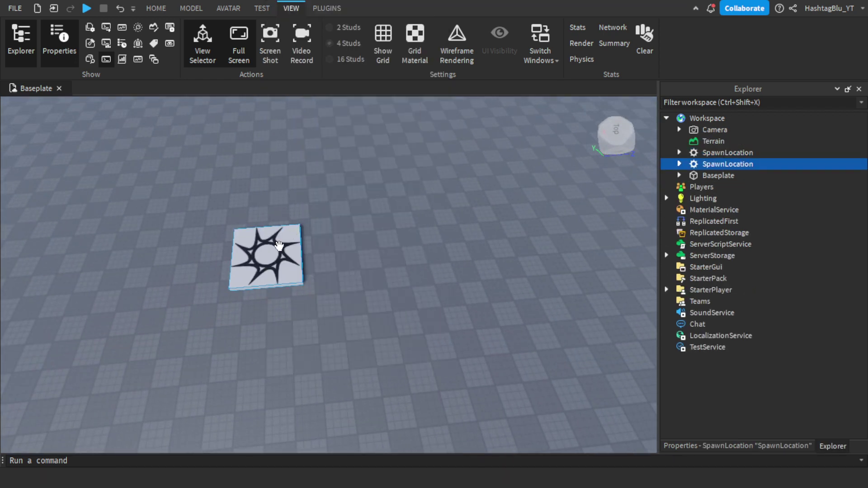
Move the duplicated spawn location well away from the original one, keeping it flat on the baseplate
left_click_drag(262, 252, 582, 241)
right_click_drag(582, 241, 582, 241)
left_click_drag(581, 241, 579, 242)
right_click_drag(581, 241, 579, 241)
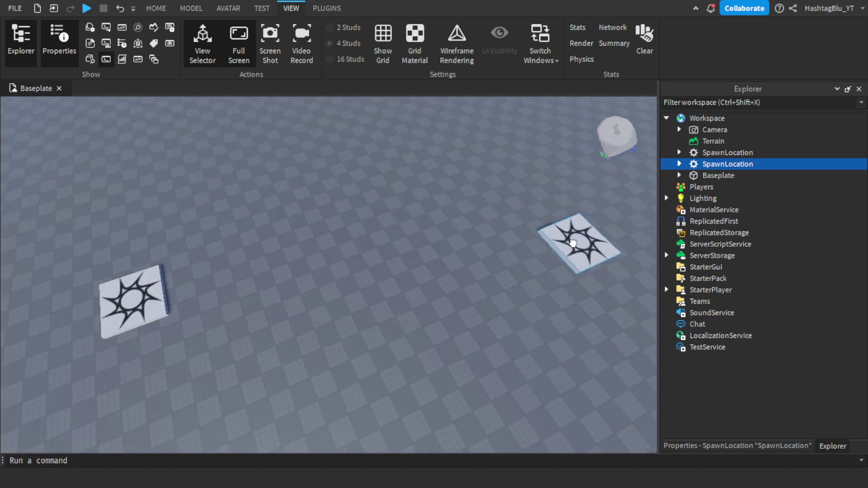
left_click_drag(579, 241, 584, 210)
right_click_drag(579, 242, 583, 210)
left_click_drag(583, 211, 579, 209)
right_click_drag(584, 211, 519, 231)
left_click(520, 231)
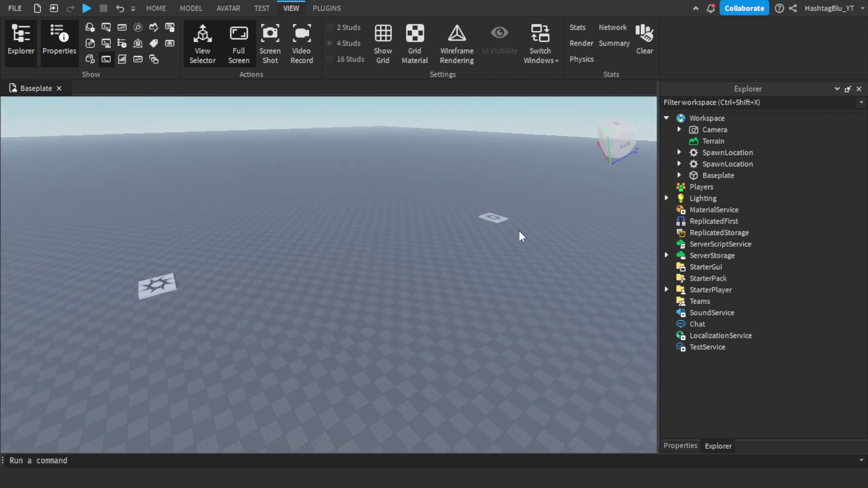
Switch to the browser to view the Team Select System model page on Roblox, and return to Roblox Studio
key("F11")
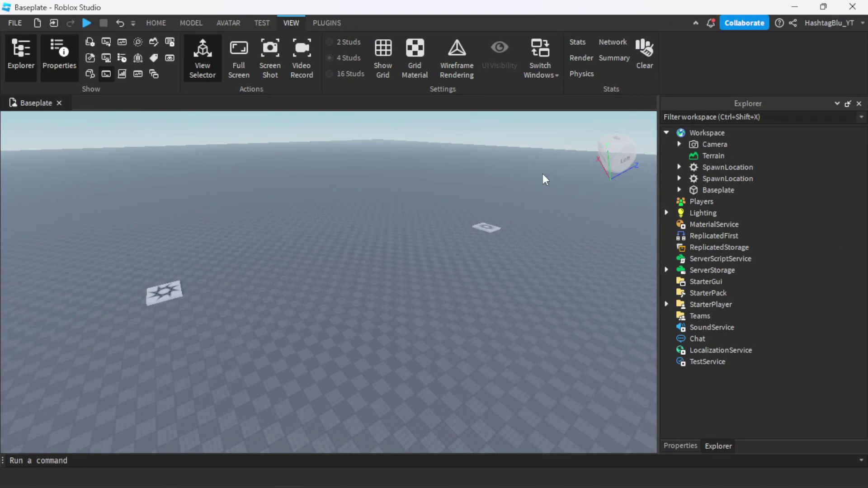
left_click(797, 6)
scroll(383, 339, "down", 3)
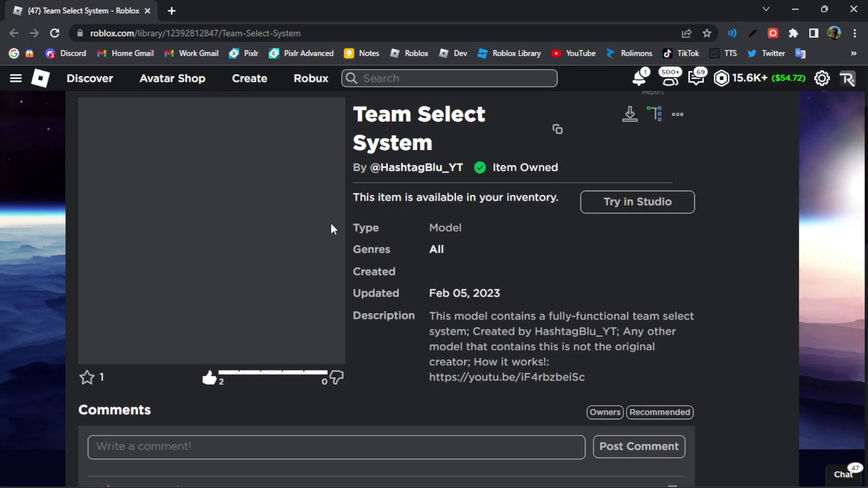
scroll(331, 221, "up", 1)
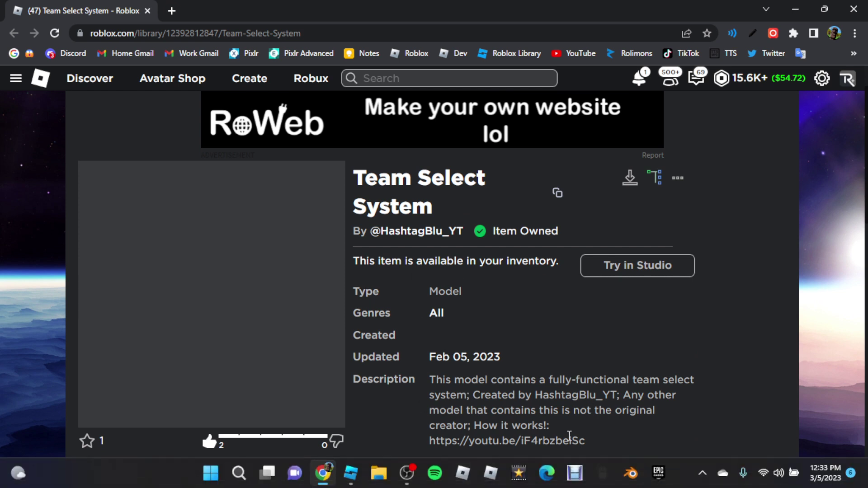
left_click(355, 482)
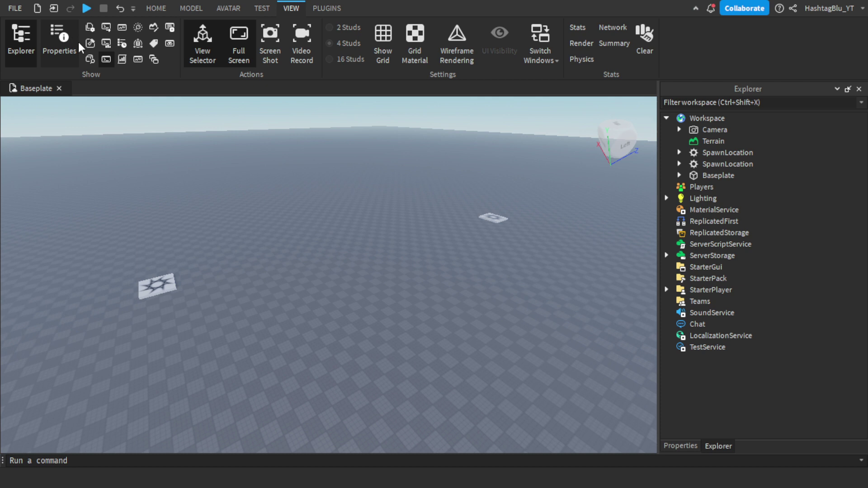
Insert the Team Select System model from the My Models inventory into the place and accept its included scripts
left_click(91, 43)
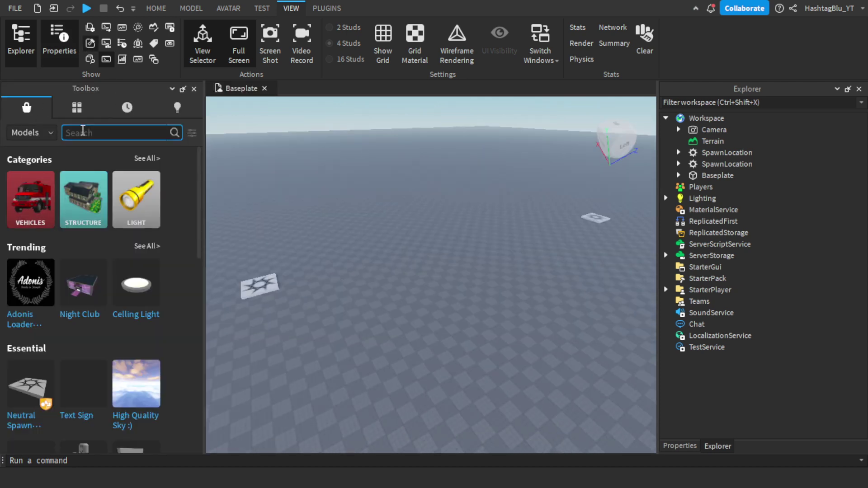
left_click(77, 107)
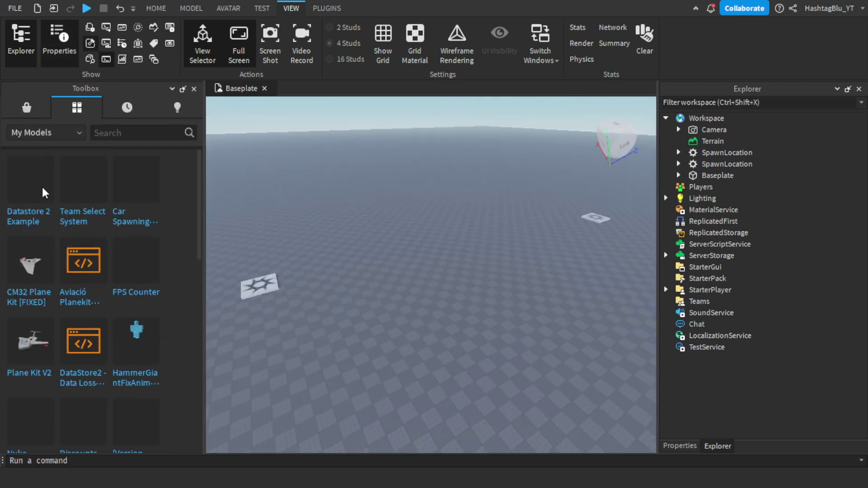
left_click(81, 199)
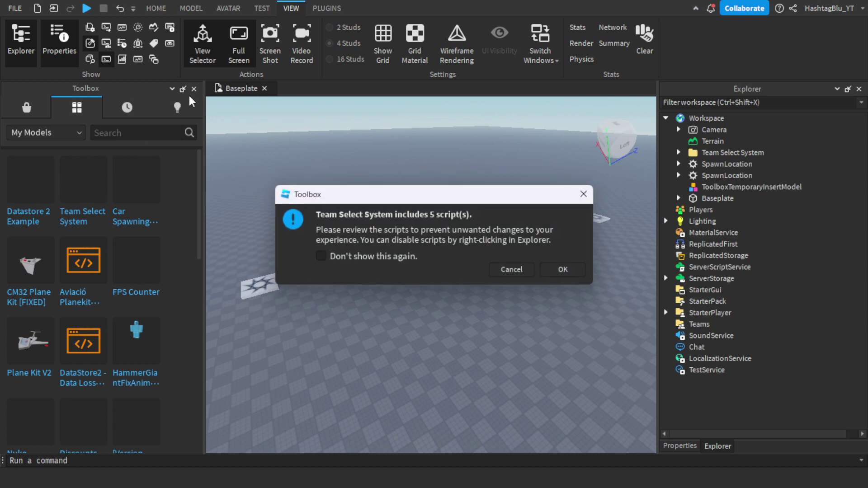
left_click(563, 270)
left_click(194, 88)
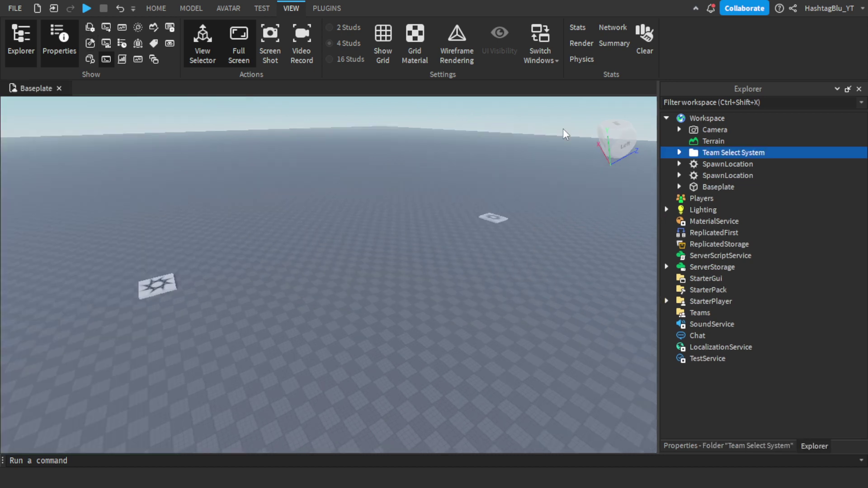
Move UngroupInReplicatedStorage into ReplicatedStorage and UngroupInTeams into Teams, ungrouping each one there
left_click(679, 153)
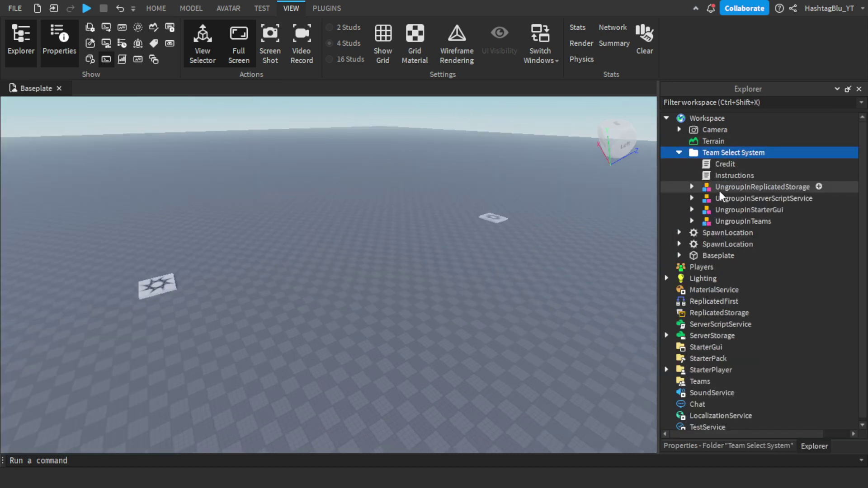
left_click_drag(720, 188, 709, 310)
key("ctrl+u")
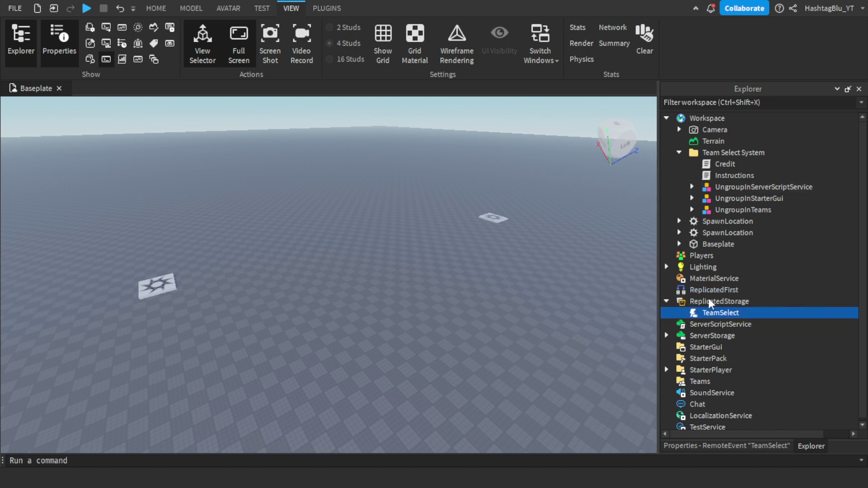
left_click_drag(719, 211, 692, 382)
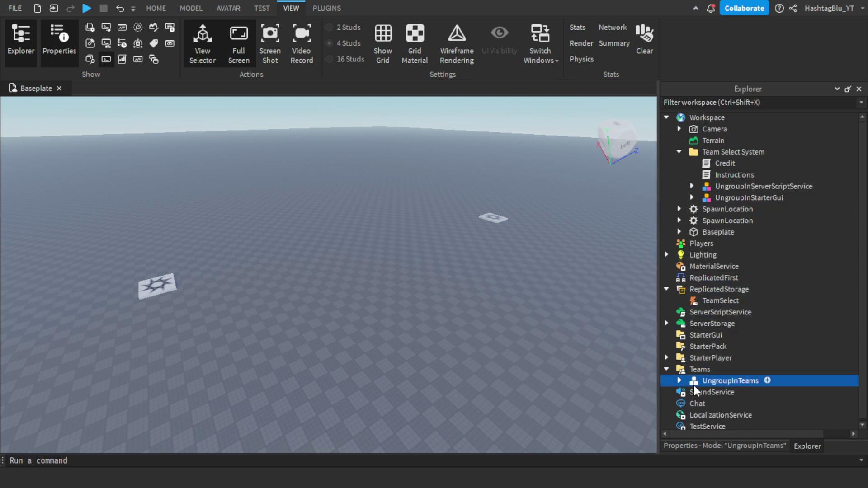
key("ctrl+u")
Move UngroupInStarterGui into StarterGui and UngroupInServerScriptService into ServerScriptService, ungrouping each one there
left_click_drag(733, 197, 715, 345)
key("ctrl+u")
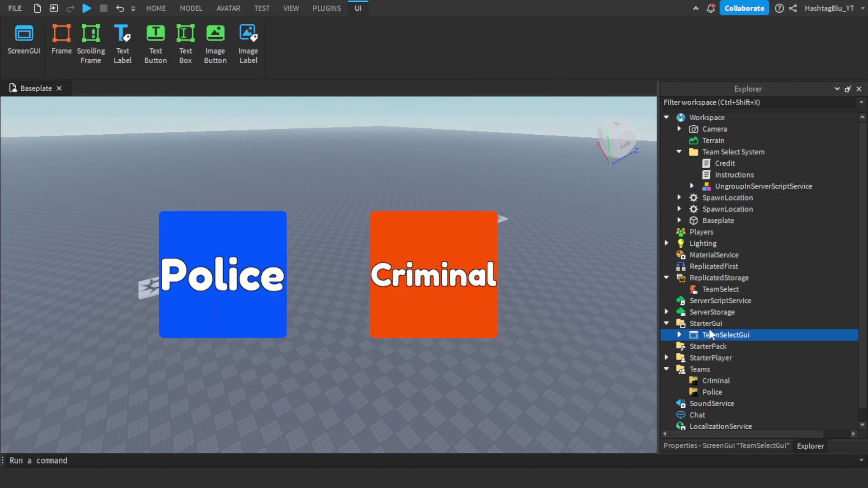
left_click_drag(746, 186, 714, 303)
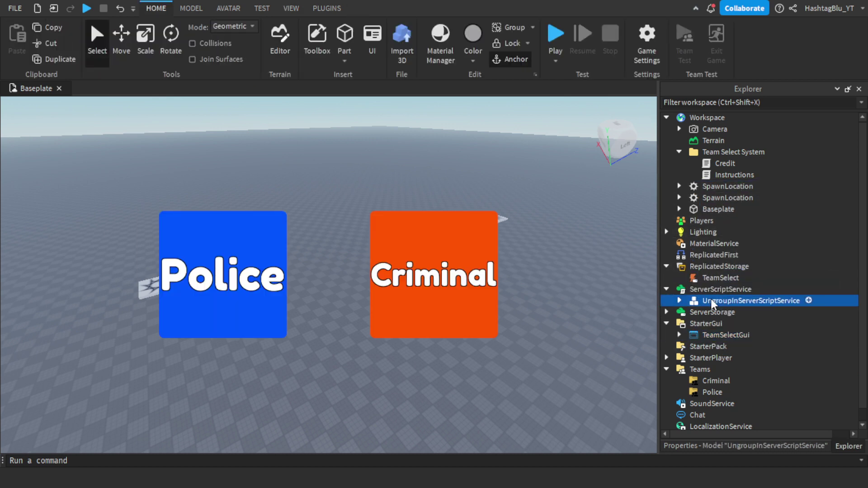
key("ctrl+u")
left_click(602, 261)
right_click_drag(586, 254, 626, 262)
key("w")
key("w")
key("s")
key("w")
key("s")
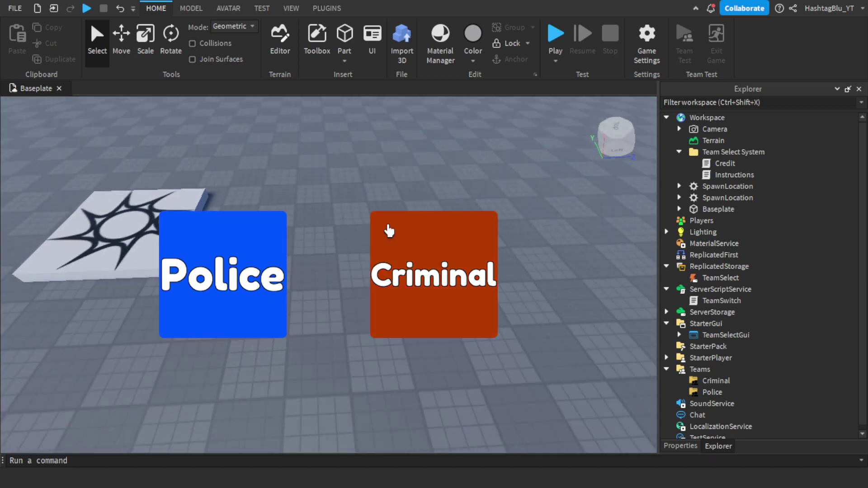
left_click(95, 259)
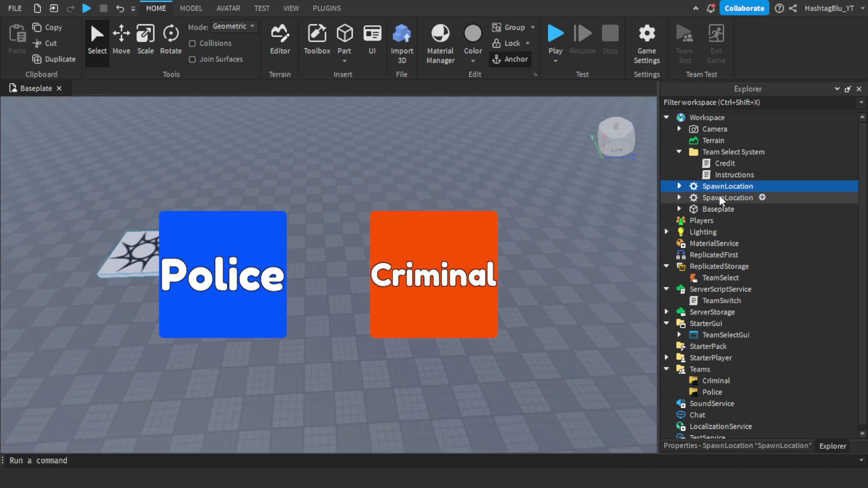
Delete the leftover Team Select System folder from Workspace and hide the team selection UI in the viewport
left_click(675, 153)
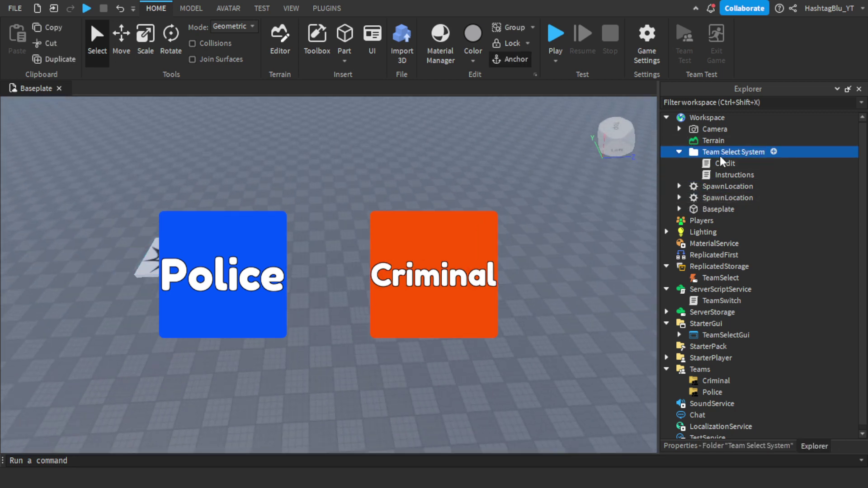
key("Delete")
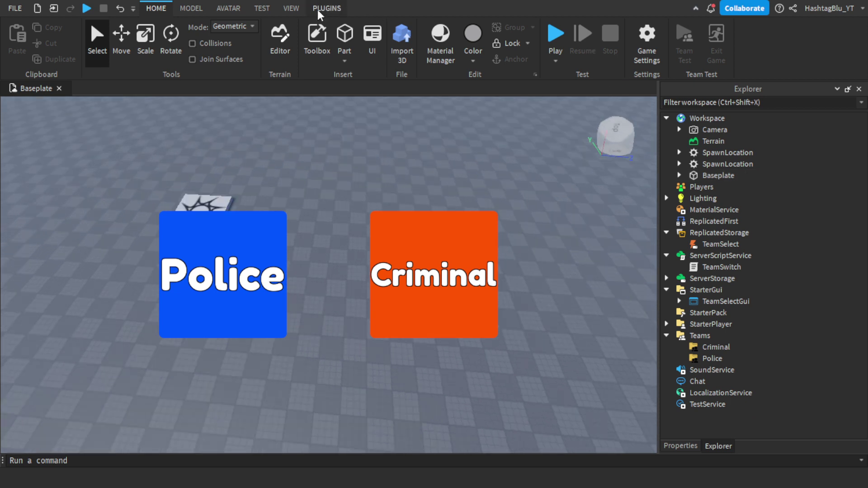
left_click(297, 9)
left_click(513, 43)
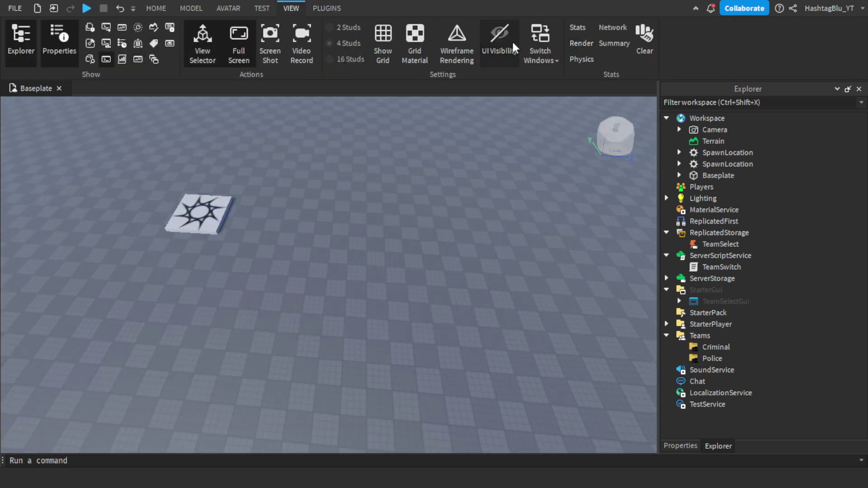
Rename the original spawn location as Police
right_click_drag(558, 237, 543, 241)
key("w")
key("s")
right_click_drag(387, 272, 387, 272)
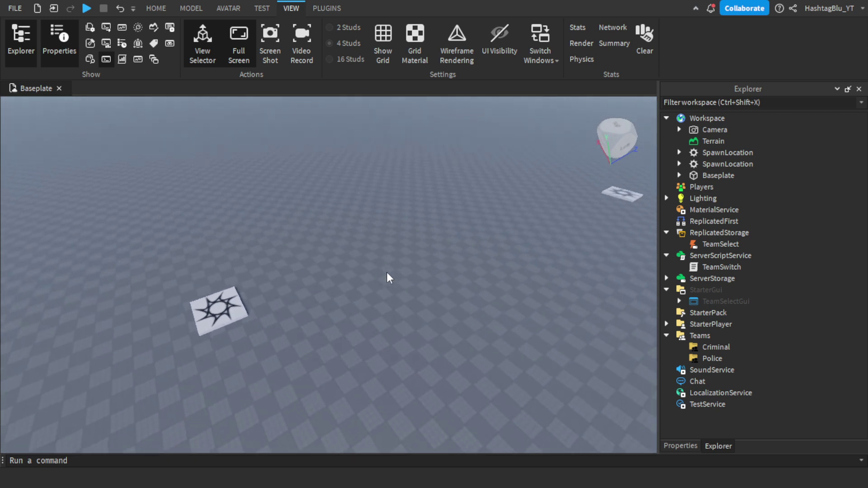
key("w")
key("a")
left_click(256, 319)
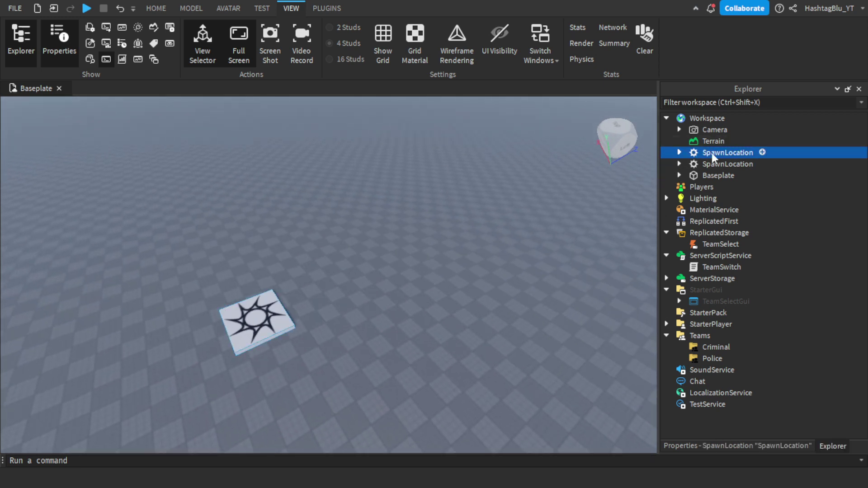
key("F2")
type("Police")
key("Return")
Rename the other spawn location as Criminal
left_click(708, 161)
key("F2")
type("Criminal")
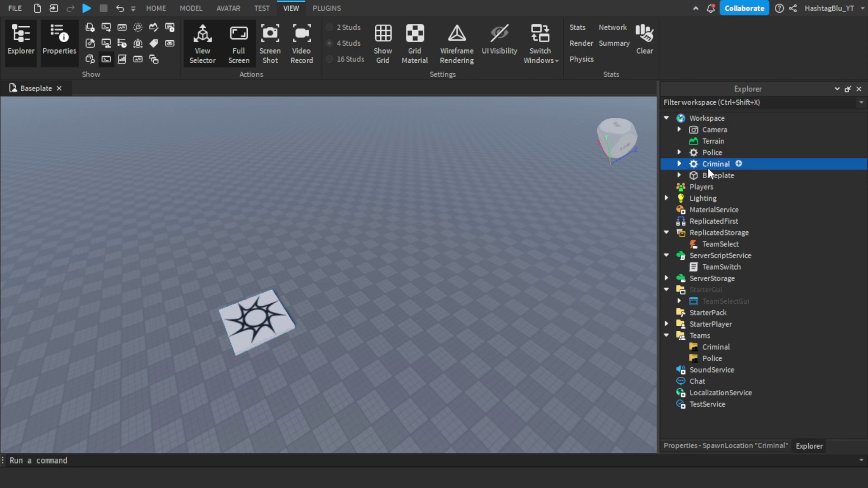
Check the properties of the Police and Criminal teams, in particular each TeamColor
left_click(701, 347)
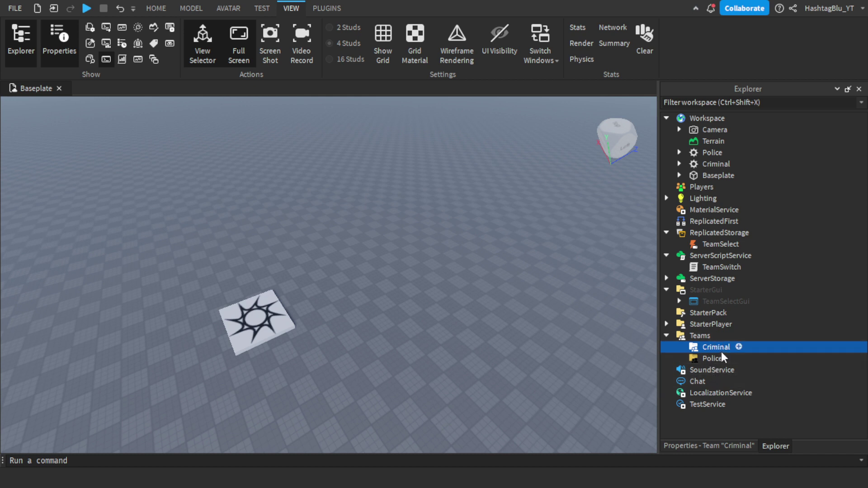
left_click(719, 358)
left_click(718, 446)
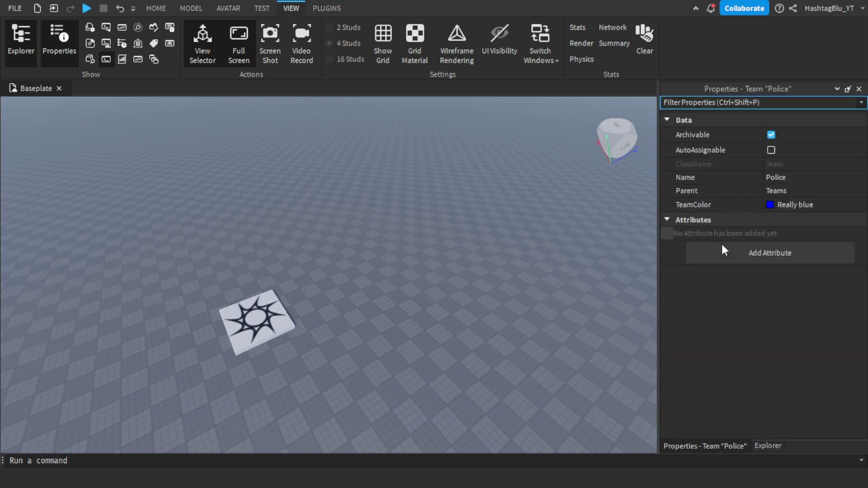
left_click(775, 446)
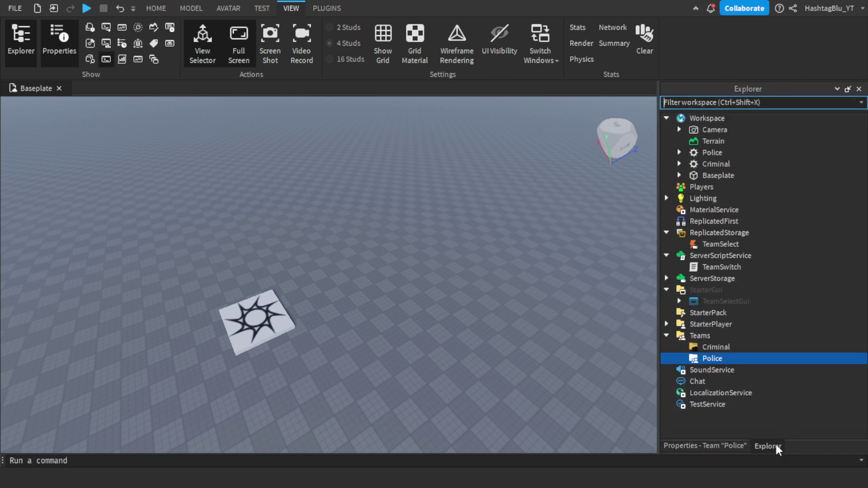
left_click(709, 349)
left_click(751, 447)
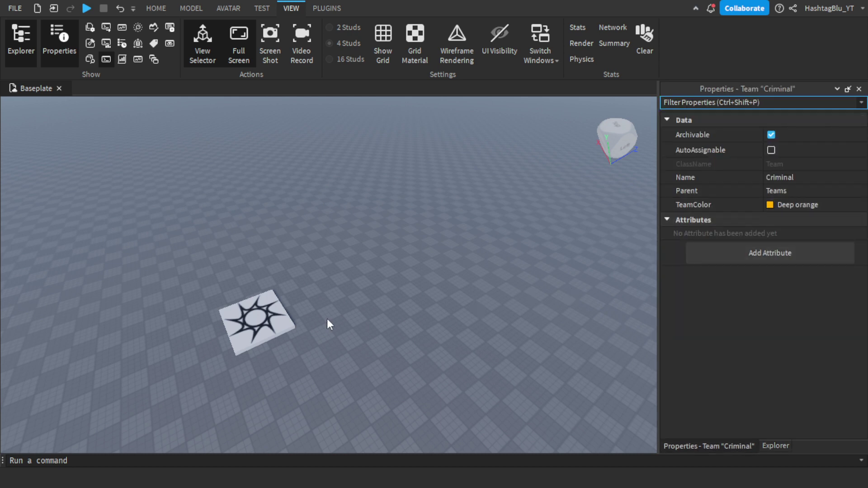
Turn off the Neutral property of the Police spawn location
left_click(280, 315)
key("f")
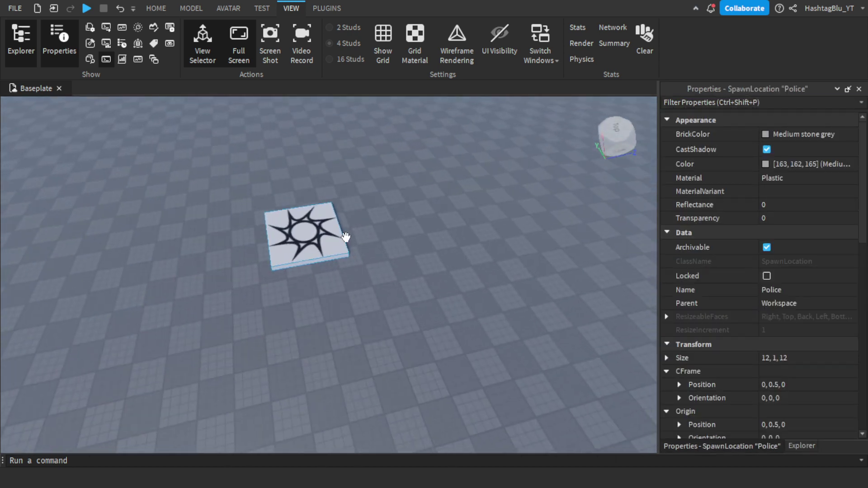
scroll(785, 261, "down", 10)
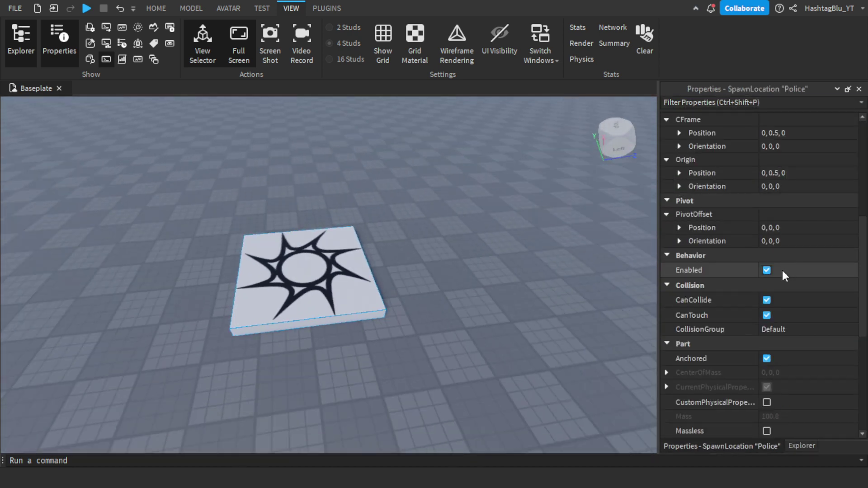
scroll(772, 279, "down", 2)
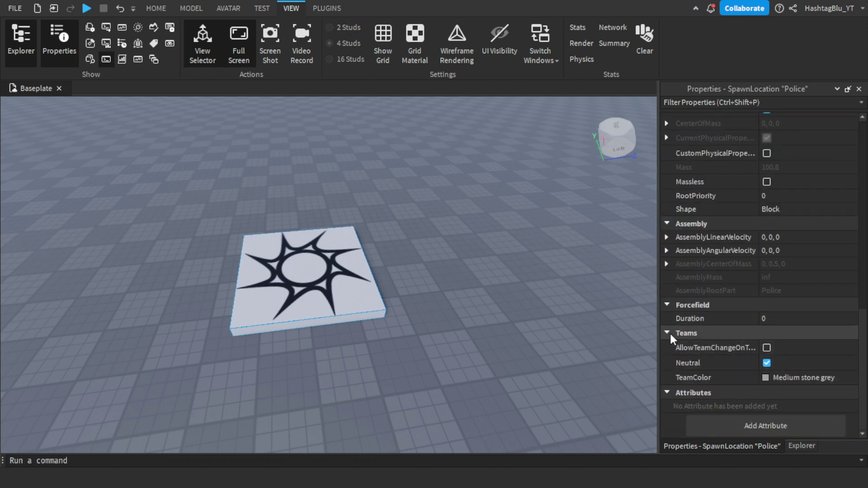
left_click(775, 363)
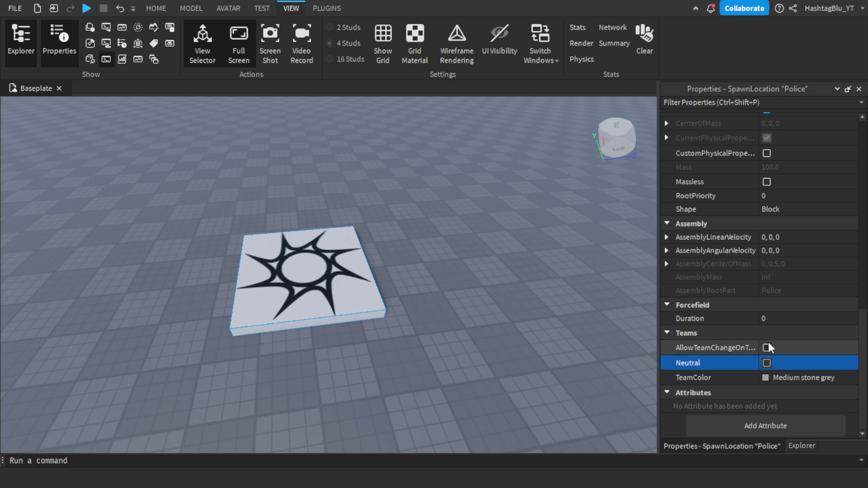
Set the TeamColor of the Police spawn location to Really blue and deselect it
left_click(764, 376)
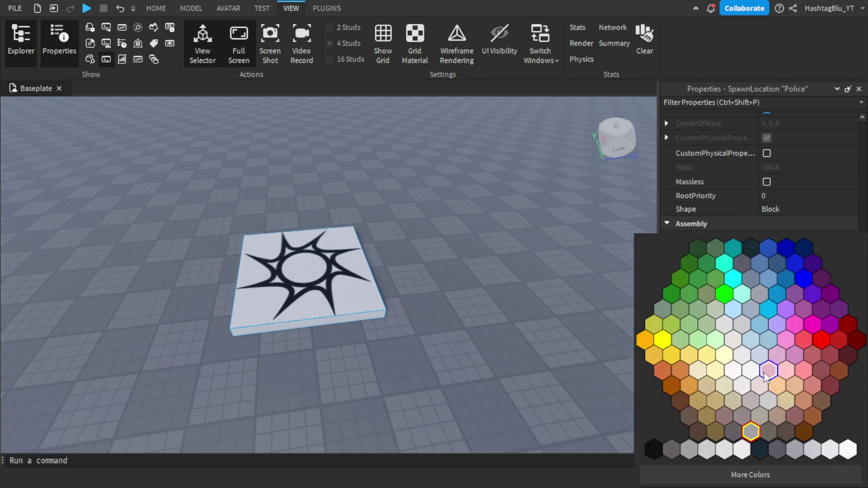
left_click(805, 280)
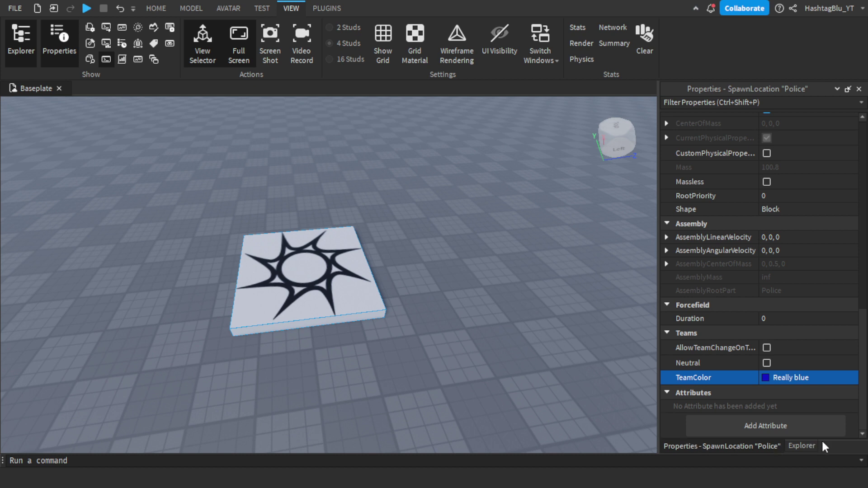
left_click(520, 351)
Set the Criminal spawn location's TeamColor to Deep orange and turn off its Neutral property
right_click_drag(520, 352, 526, 295)
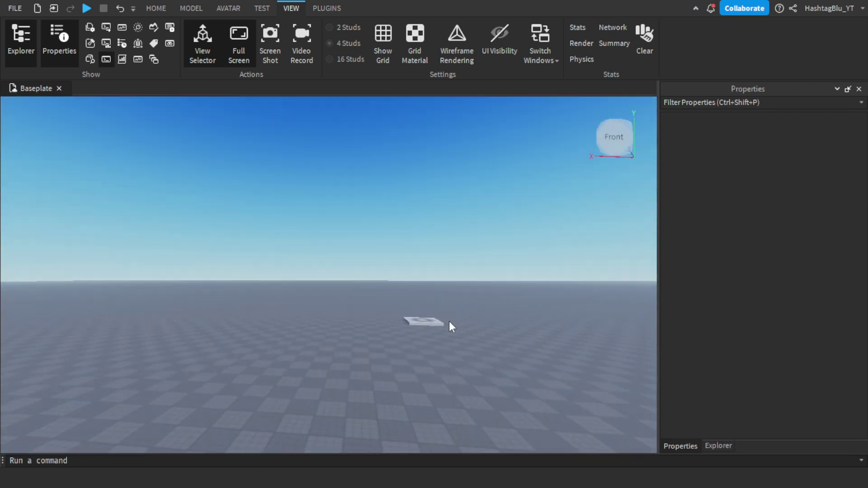
scroll(450, 327, "up", 5)
left_click(353, 367)
scroll(804, 287, "down", 10)
left_click(770, 378)
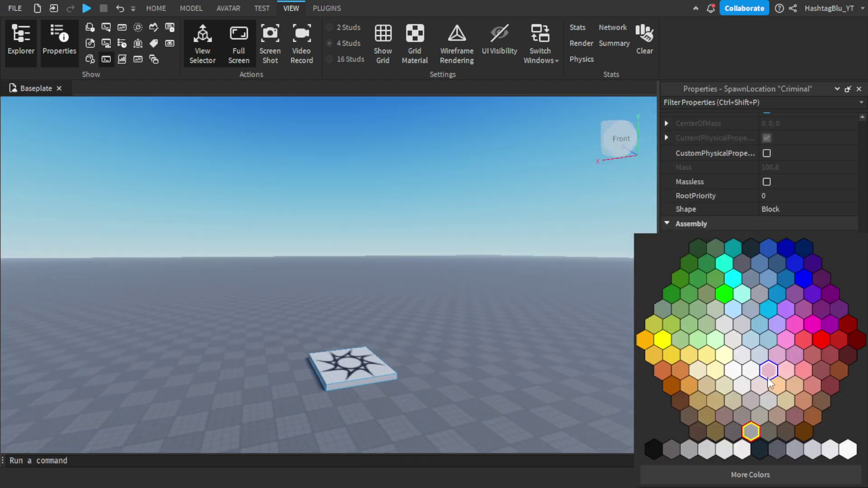
left_click(645, 339)
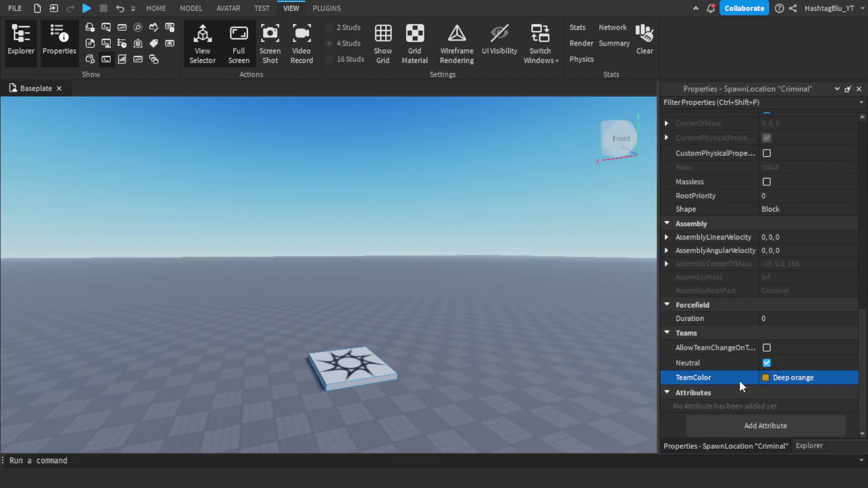
left_click(777, 368)
left_click(768, 363)
Turn on the AutoAssignable property of the Criminal team
right_click_drag(464, 294, 493, 309)
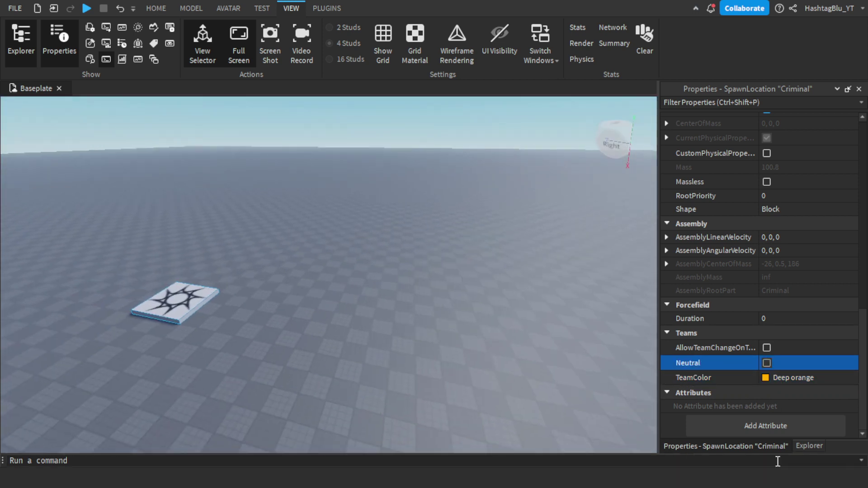
left_click(810, 446)
left_click(711, 356)
left_click(711, 345)
left_click(733, 445)
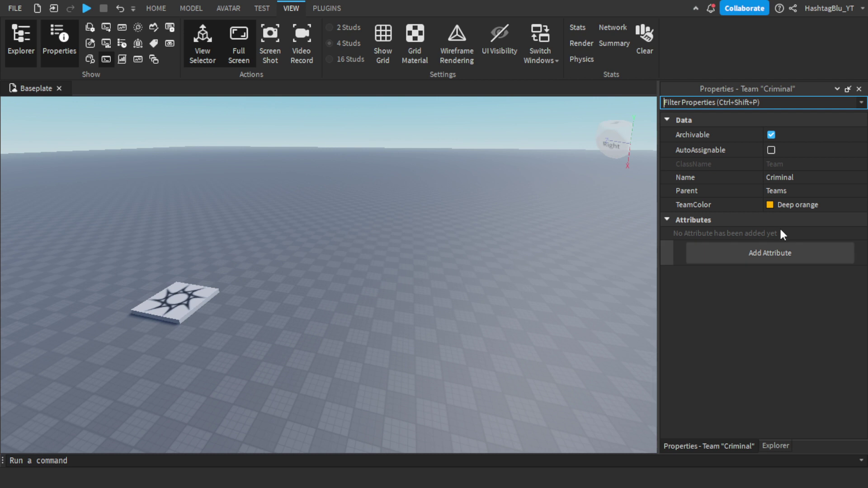
left_click(771, 149)
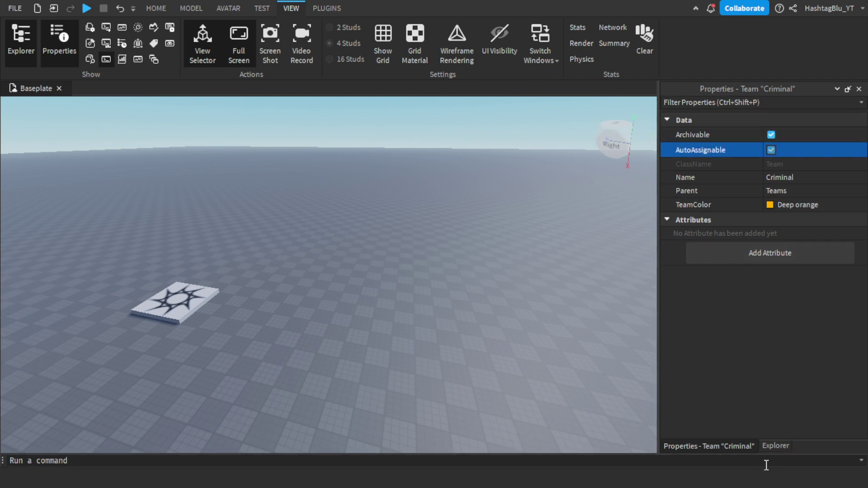
Add the line plr.Character.Humanoid.Health = 0 below the team assignment in the TeamSwitch script and close the script
left_click(776, 446)
left_click(577, 334)
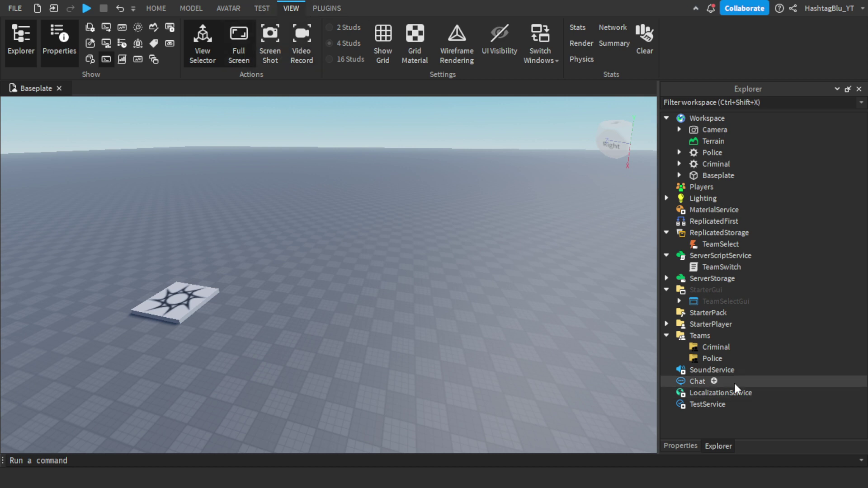
double_click(711, 267)
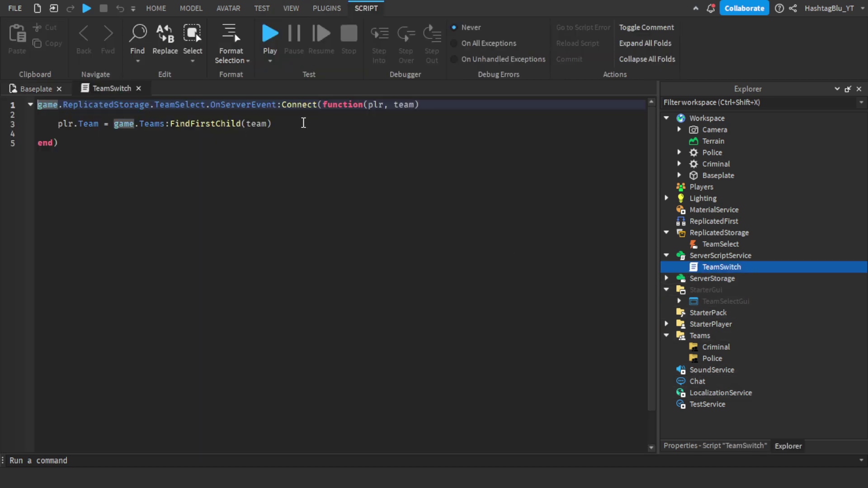
left_click(304, 123)
key("Return")
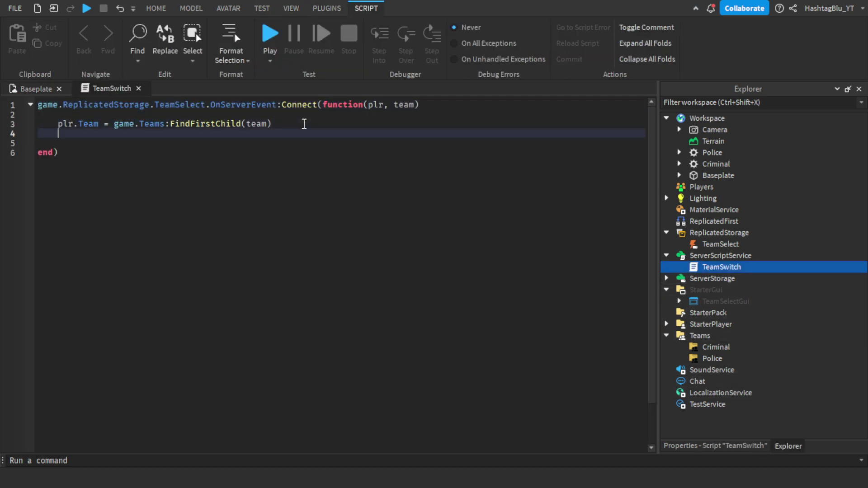
type("plr.Changed.")
key("BackSpace")
key("BackSpace")
key("BackSpace")
type("racter.Humanoid.Health = 0")
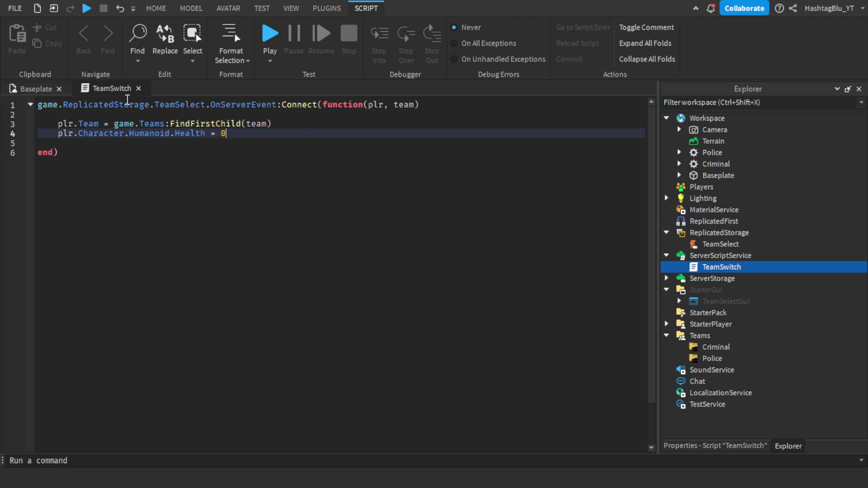
left_click(139, 88)
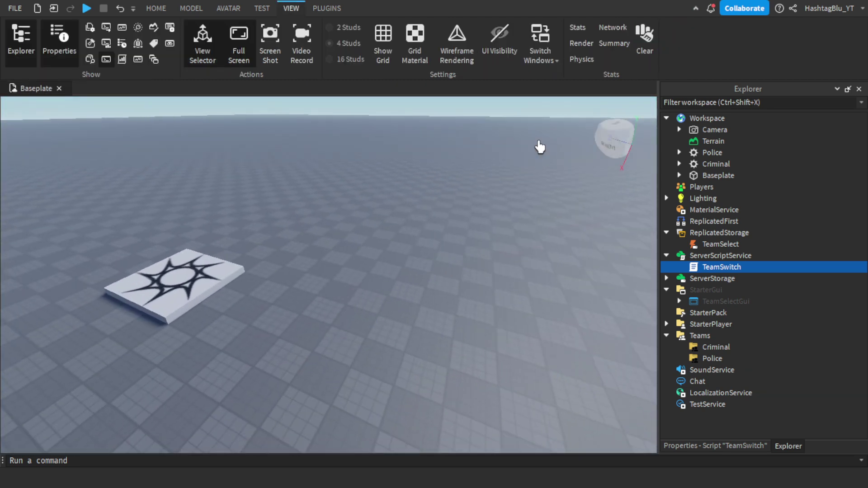
Start a playtest and look over the character's starting spawn location with the team select screen open
key("s")
left_click(514, 50)
left_click(86, 7)
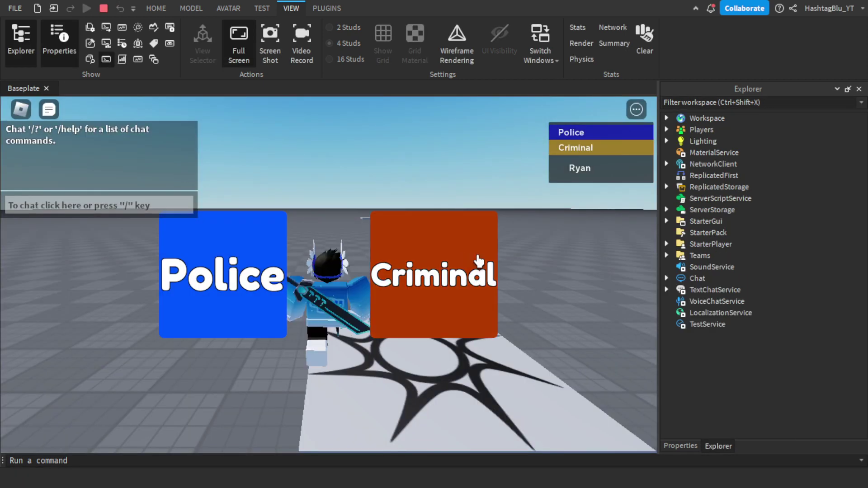
right_click_drag(437, 156, 431, 155)
scroll(437, 155, "down", 5)
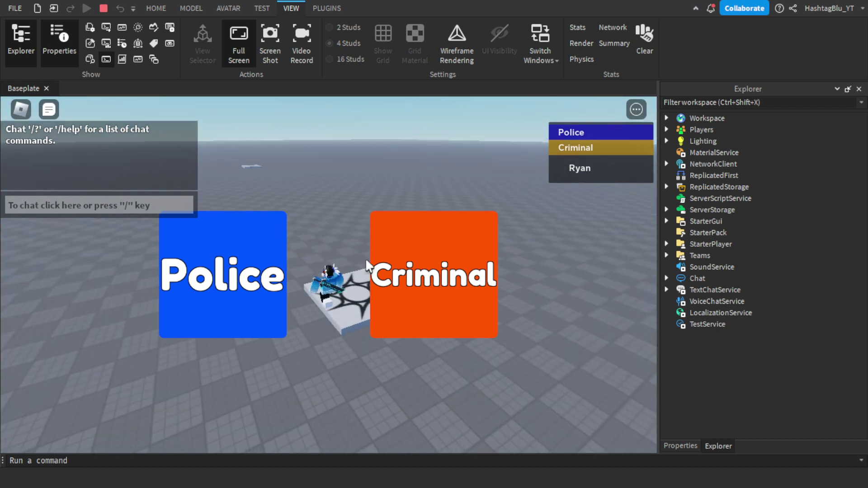
scroll(322, 345, "down", 5)
right_click_drag(322, 345, 322, 344)
scroll(322, 345, "up", 5)
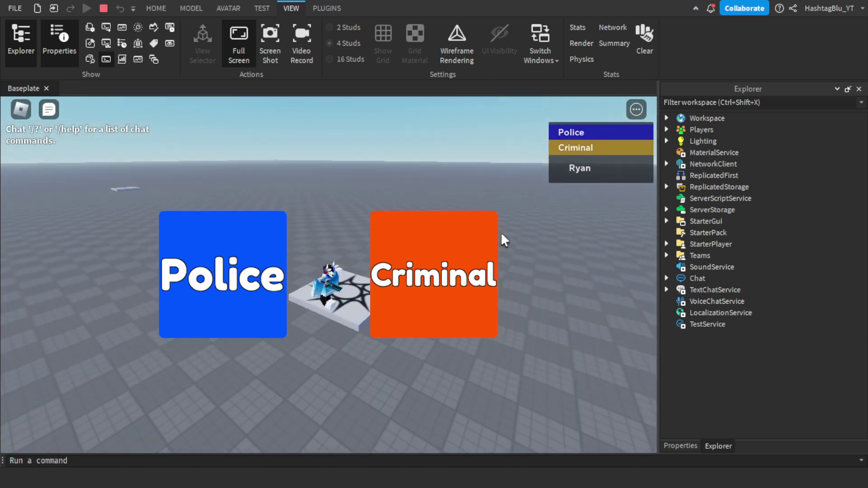
right_click_drag(586, 190, 578, 205)
Join the Police team in the playtest and check where the character respawns
left_click(168, 289)
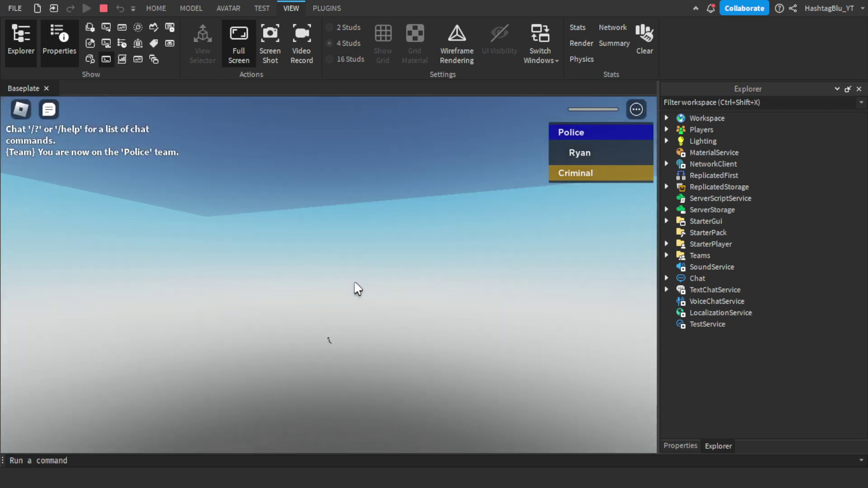
right_click_drag(355, 283, 350, 302)
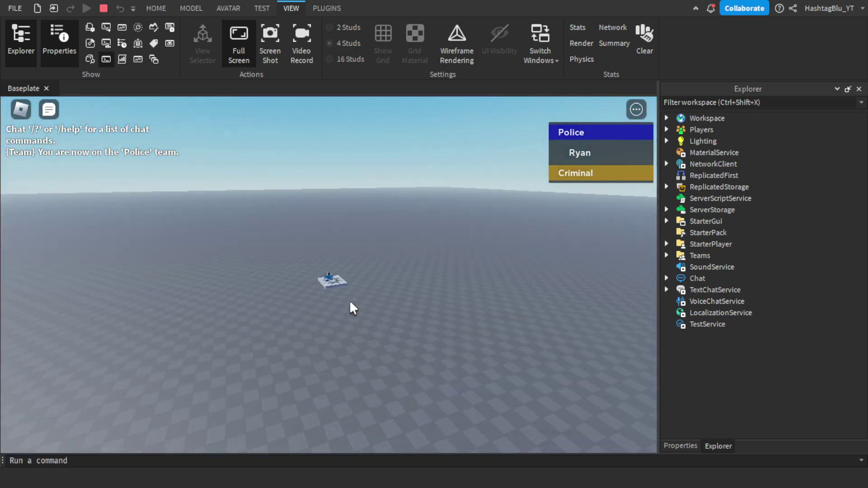
scroll(351, 309, "up", 5)
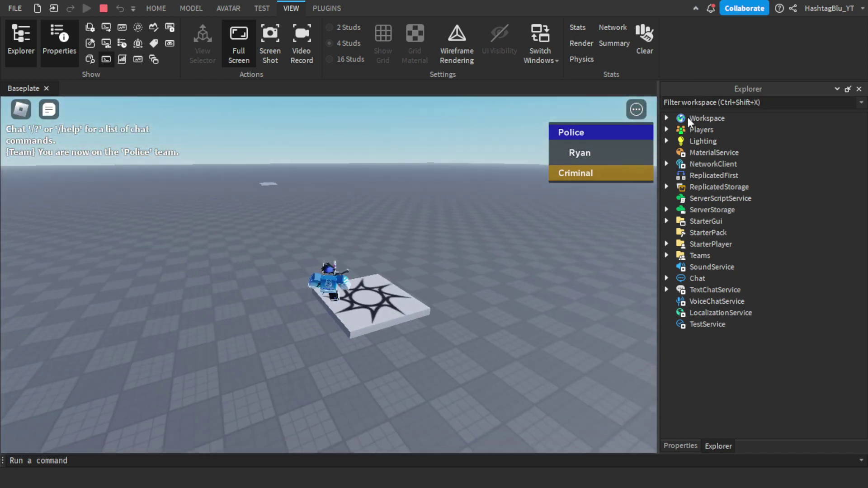
Inspect the Police spawn location's contents and its team properties in the running playtest
double_click(689, 118)
left_click(712, 165)
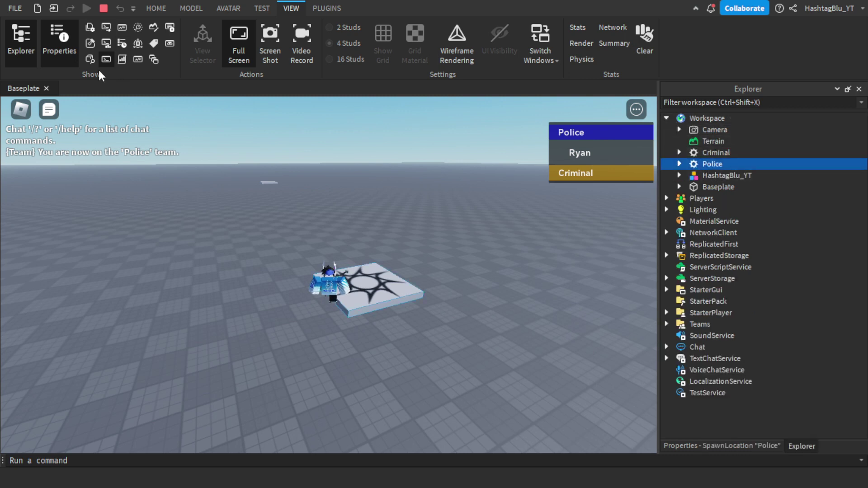
left_click(679, 165)
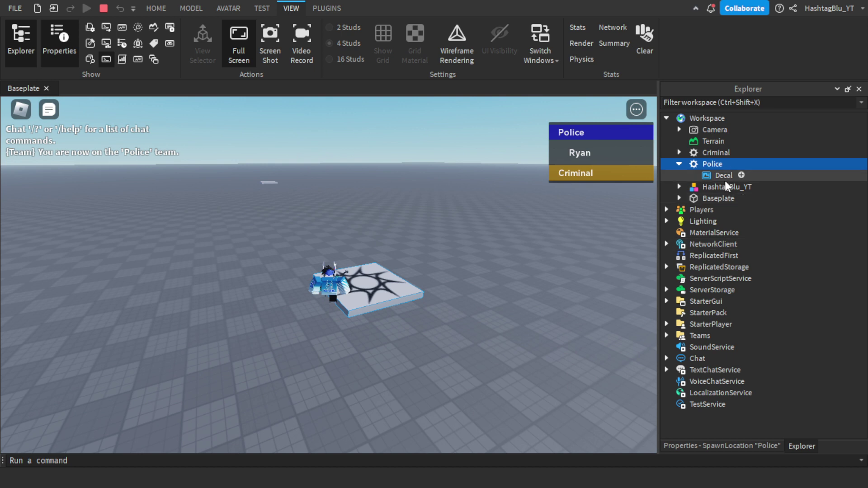
left_click(750, 446)
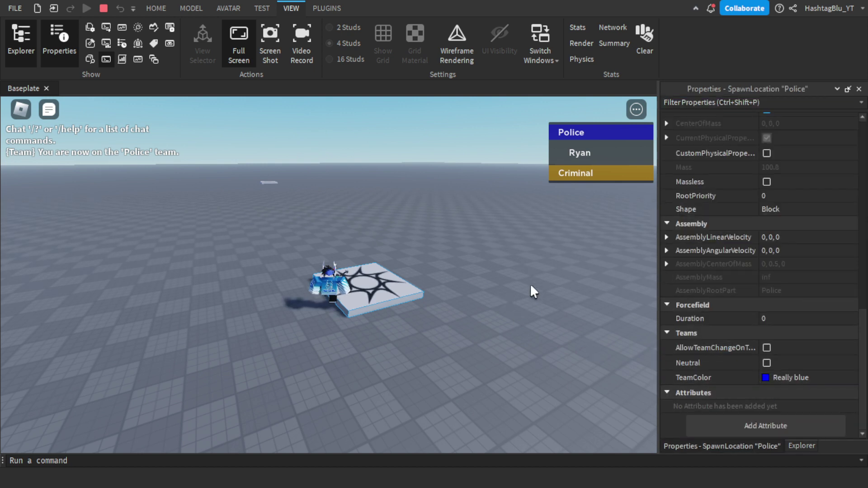
scroll(530, 284, "up", 3)
key("s")
right_click_drag(530, 283, 503, 276)
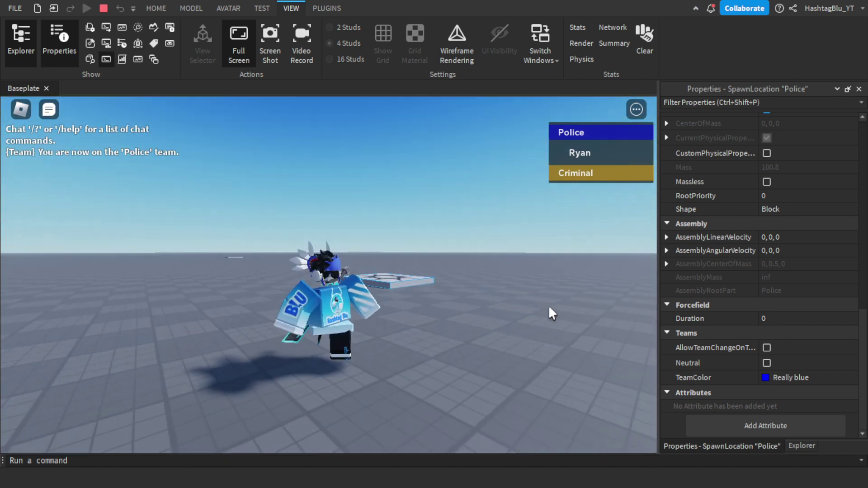
key("period")
key("period")
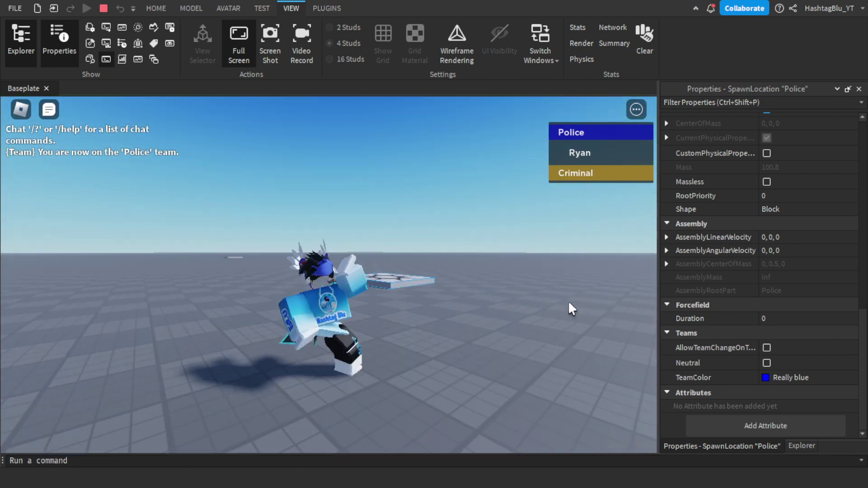